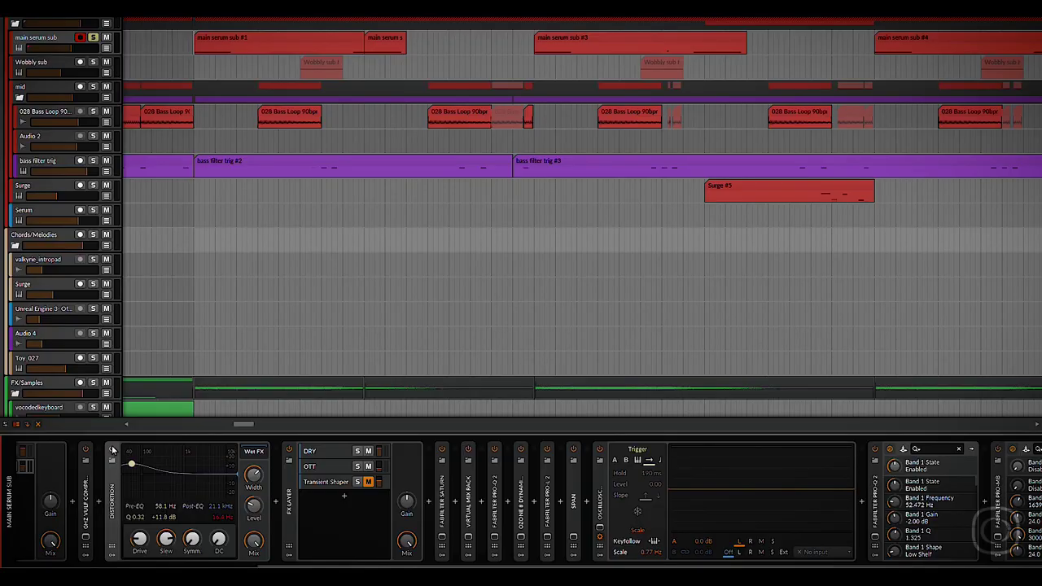
- Toggle the Distortion device on the main serum sub track and audition the bass section from bar 49
left_click(112, 450)
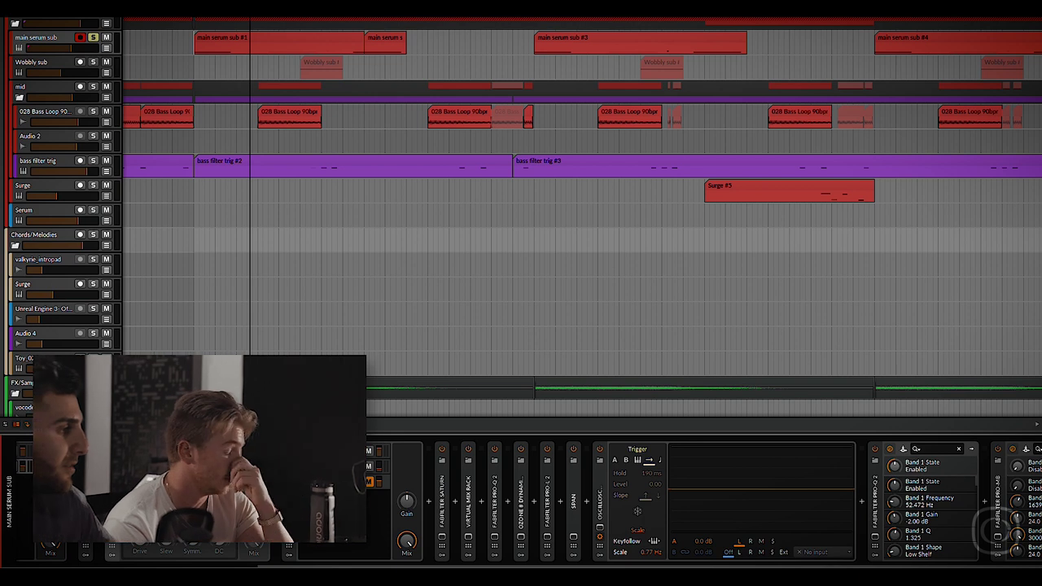
key("space")
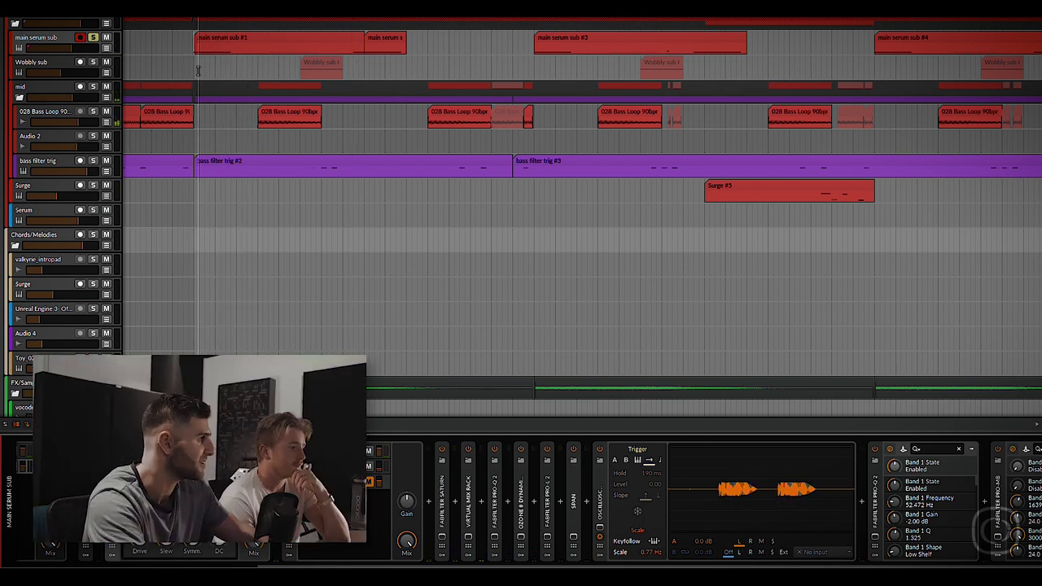
scroll(219, 79, "down", 3)
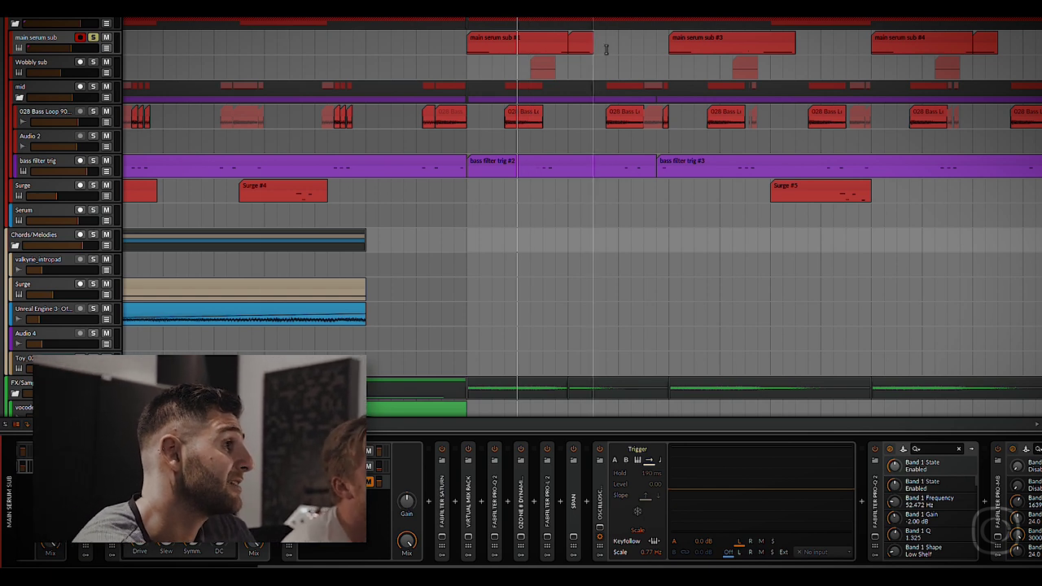
key("space")
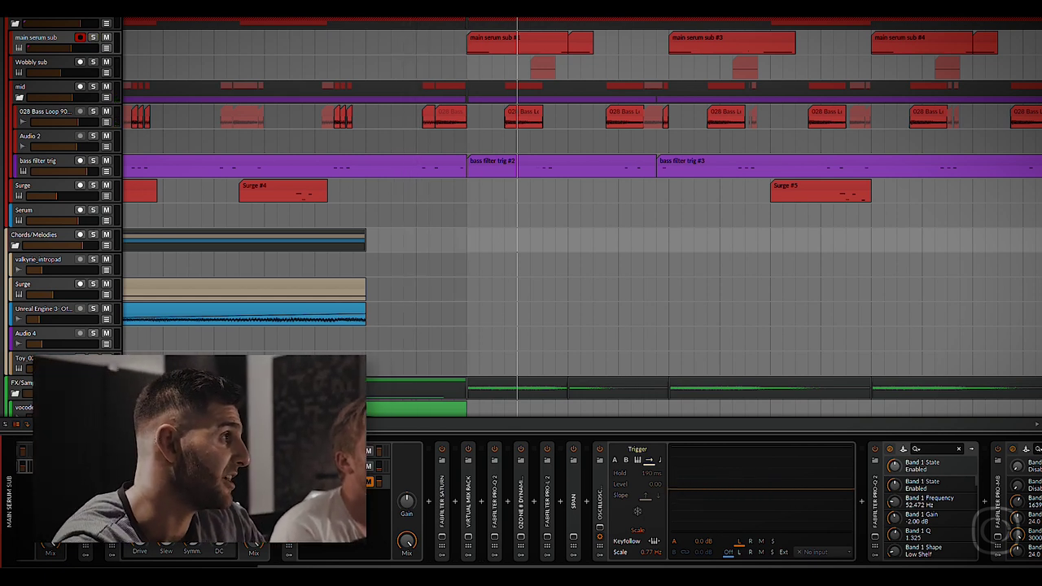
scroll(253, 19, "up", 1)
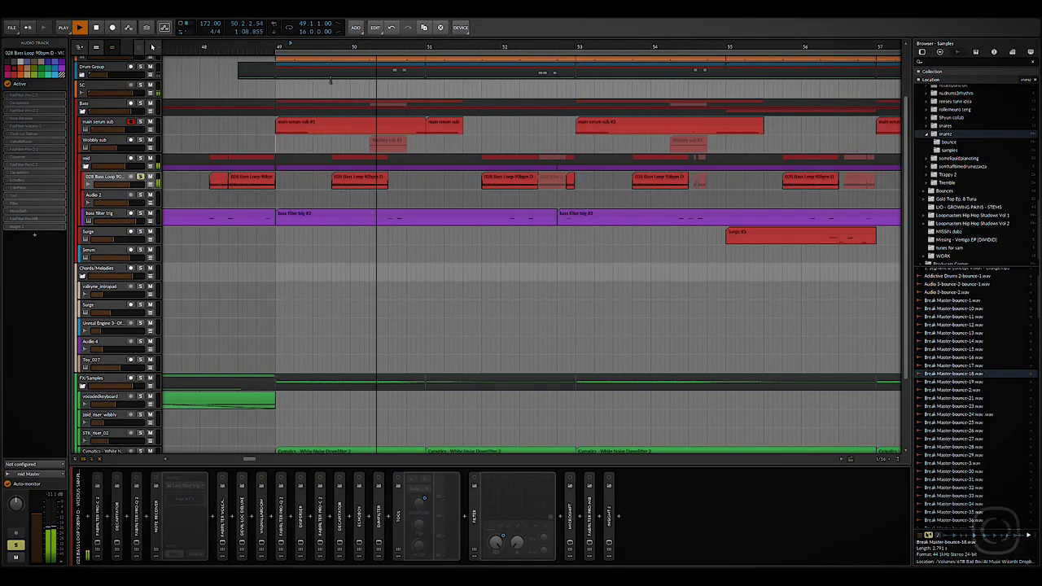
- Audition the 028 Bass Loop clip near bar 50 and try to extend its end past bar 51
left_click(362, 180)
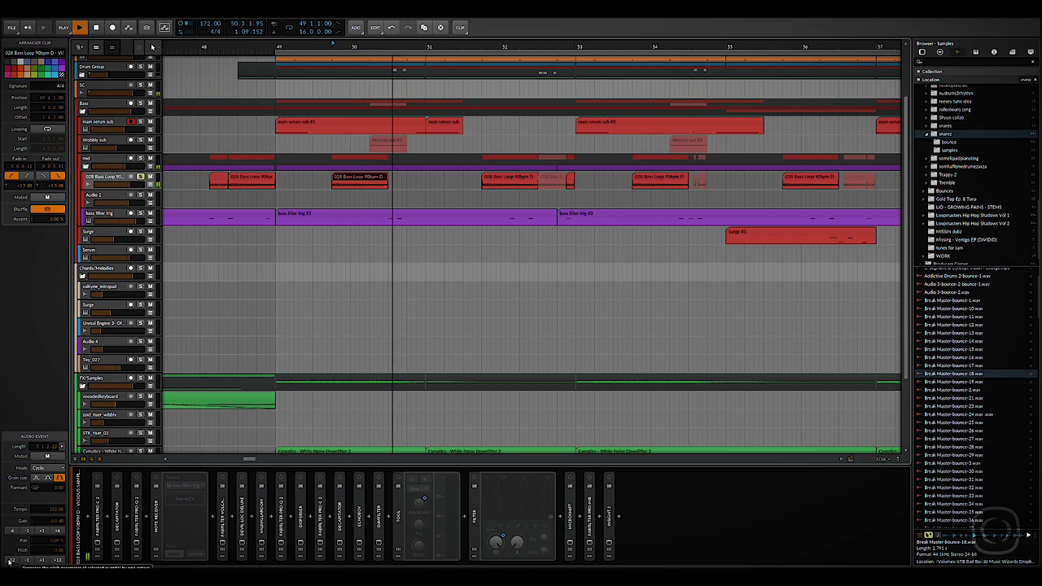
key("space")
key("space")
key("space")
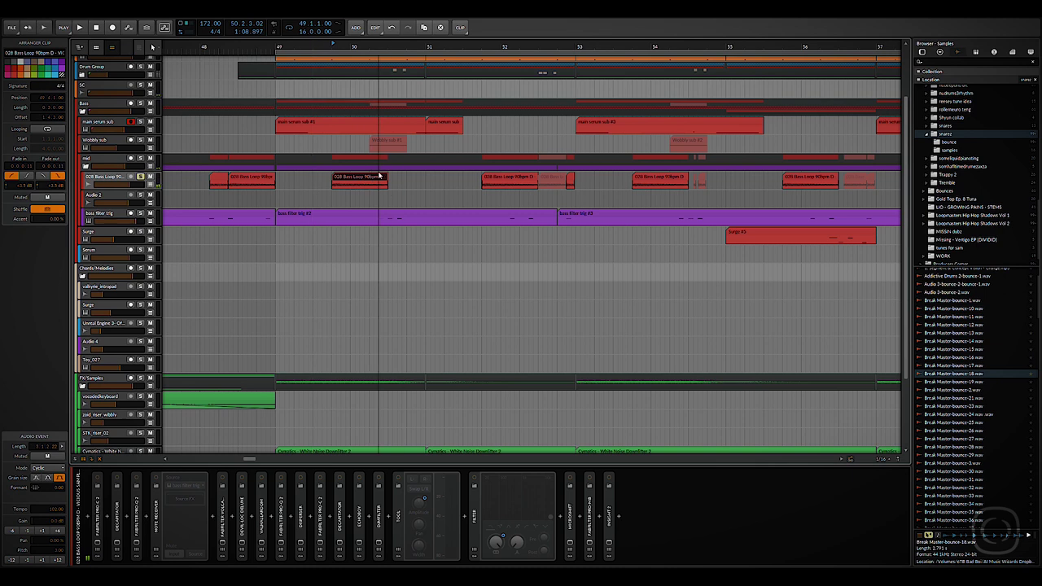
left_click_drag(387, 176, 452, 176)
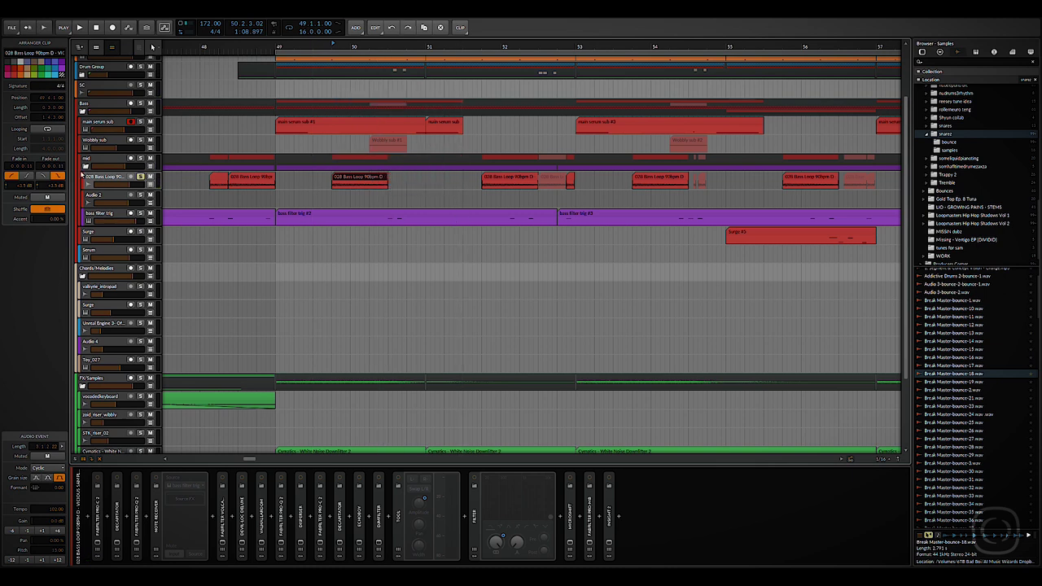
- Select the 028 Bass Loop track and find 028 Bass Loop 90bpm D - VICIOUS SAMPLES.wav by searching the samples for "028 bass loop"
left_click(82, 174)
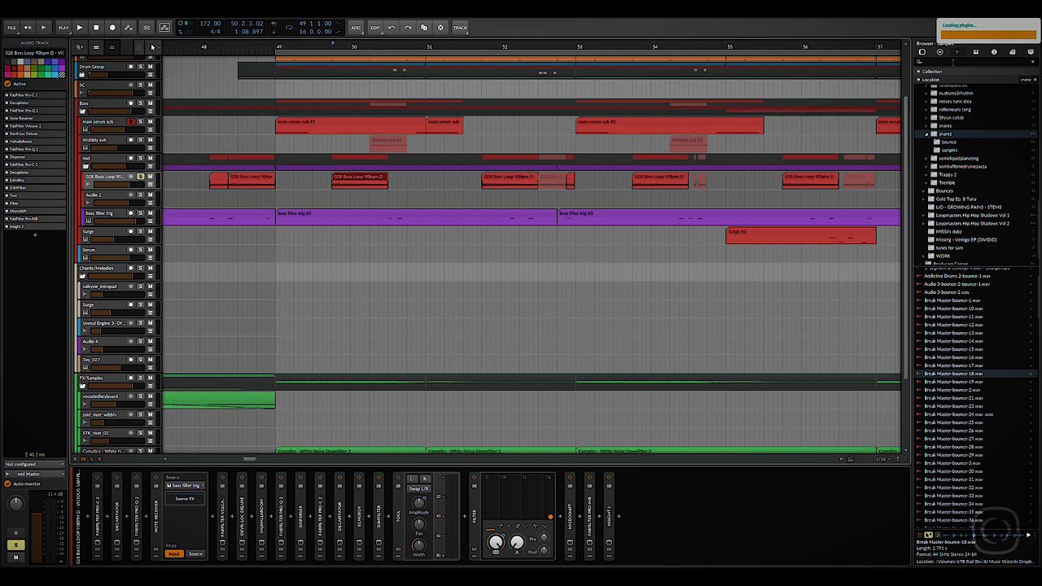
scroll(1014, 260, "down", 5)
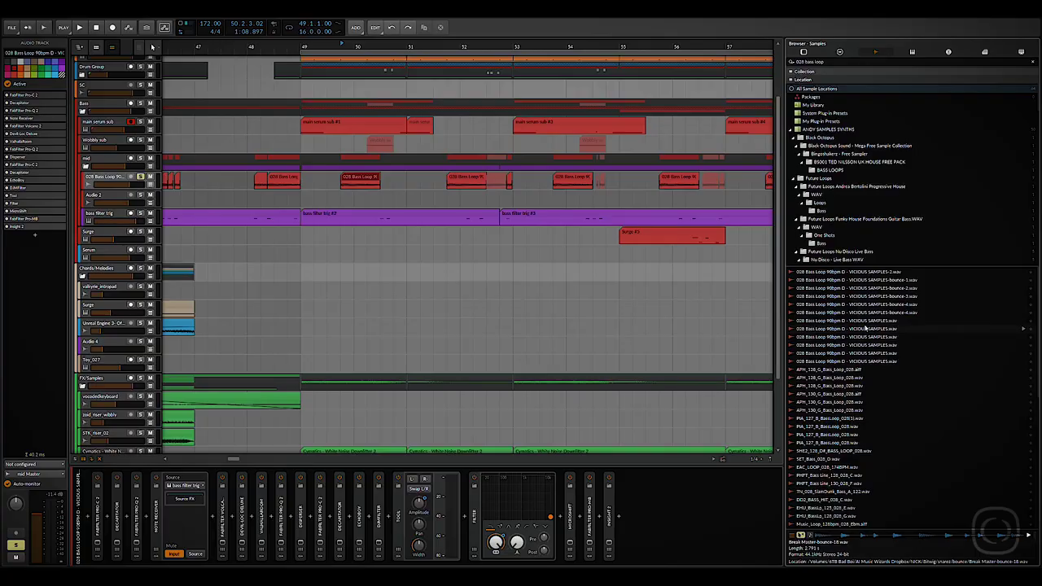
left_click(843, 323)
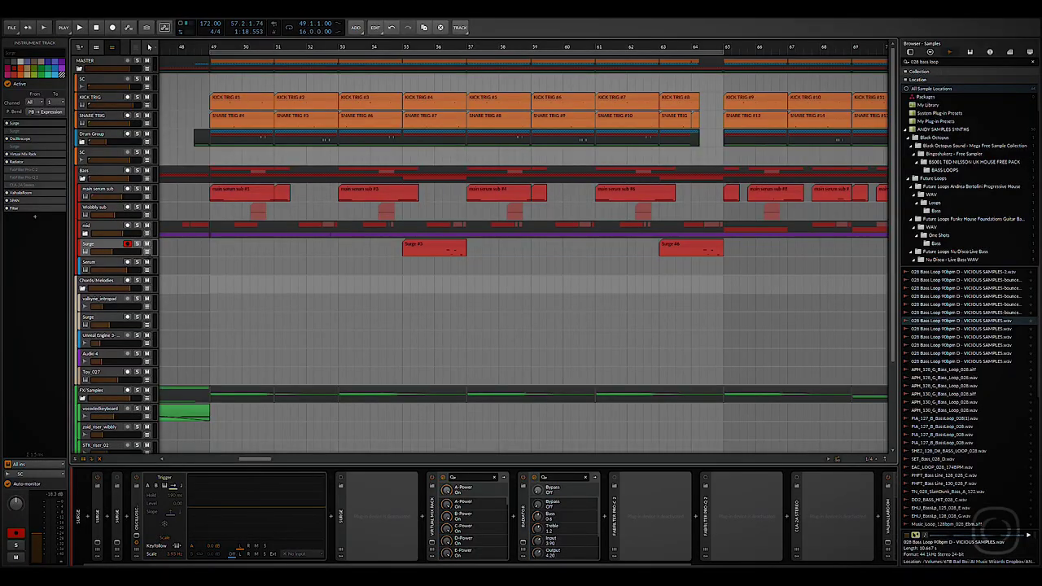
- Show the Bass group track's device chain and view its clips around bars 50 to 66
scroll(334, 230, "right", 2)
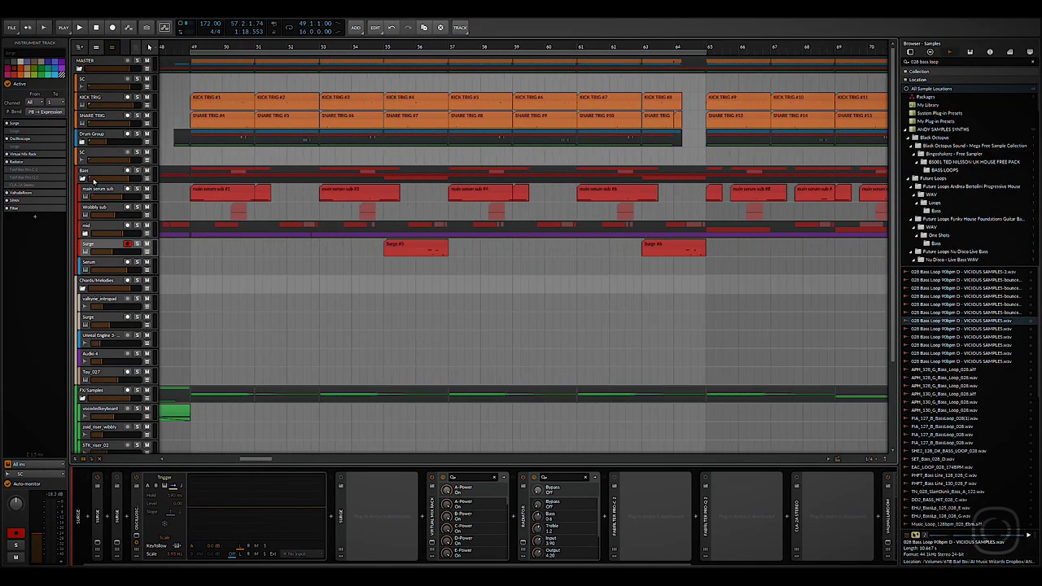
left_click(82, 172)
scroll(516, 263, "up", 2)
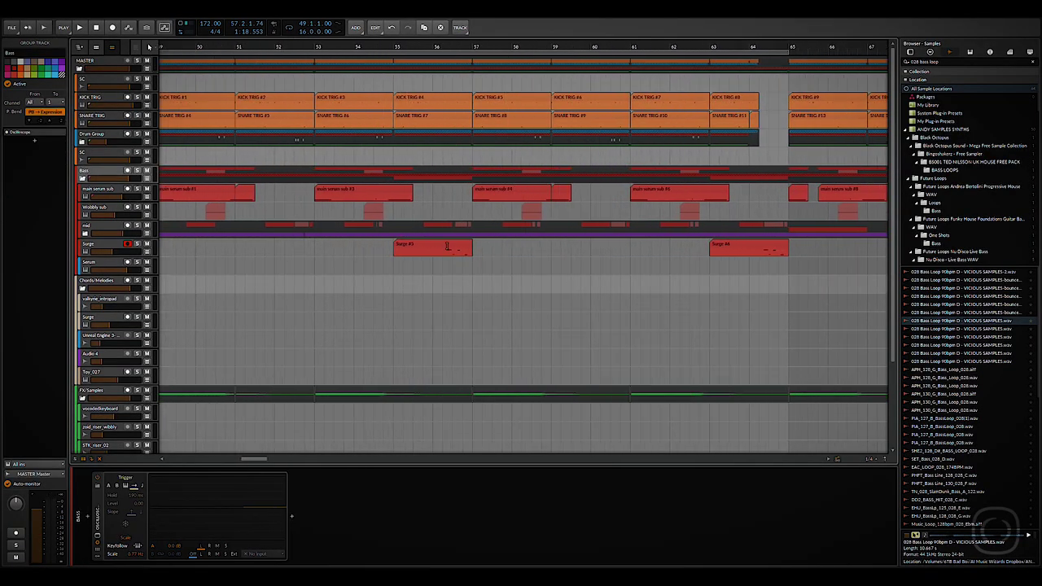
- Delete the deactivated FabFilter Pro-C 2, FabFilter Pro-Q 2 and CLA-2A Stereo plug-ins from the Surge bass track and show the automation lanes
left_click(108, 247)
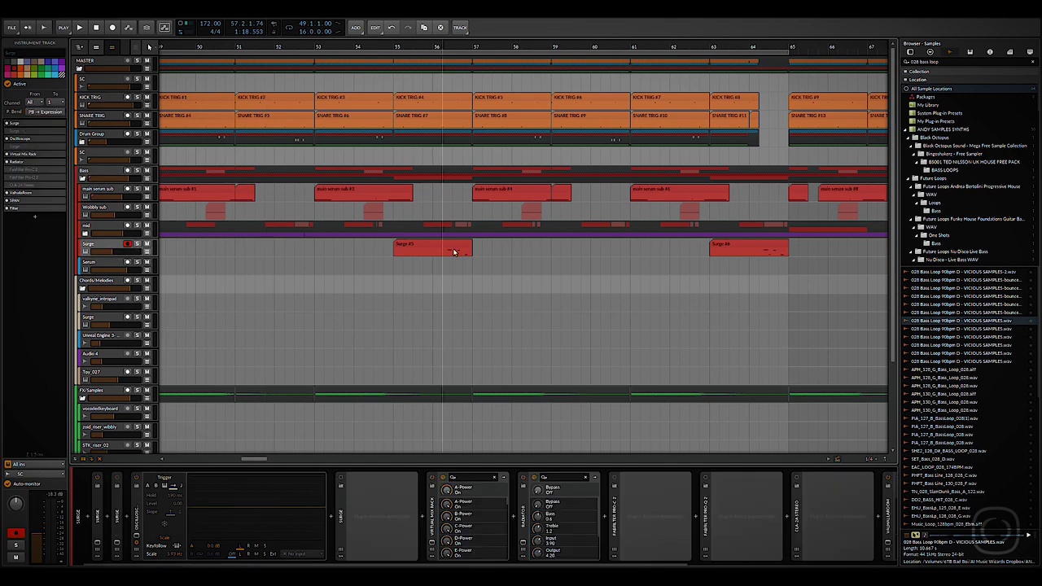
scroll(456, 252, "down", 3)
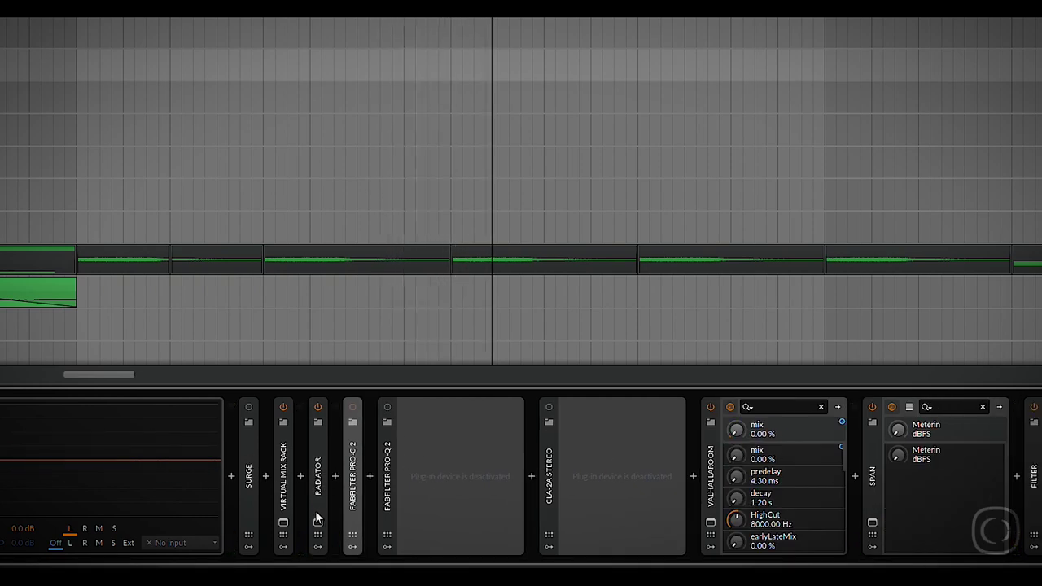
left_click(553, 465, "shift")
key("Delete")
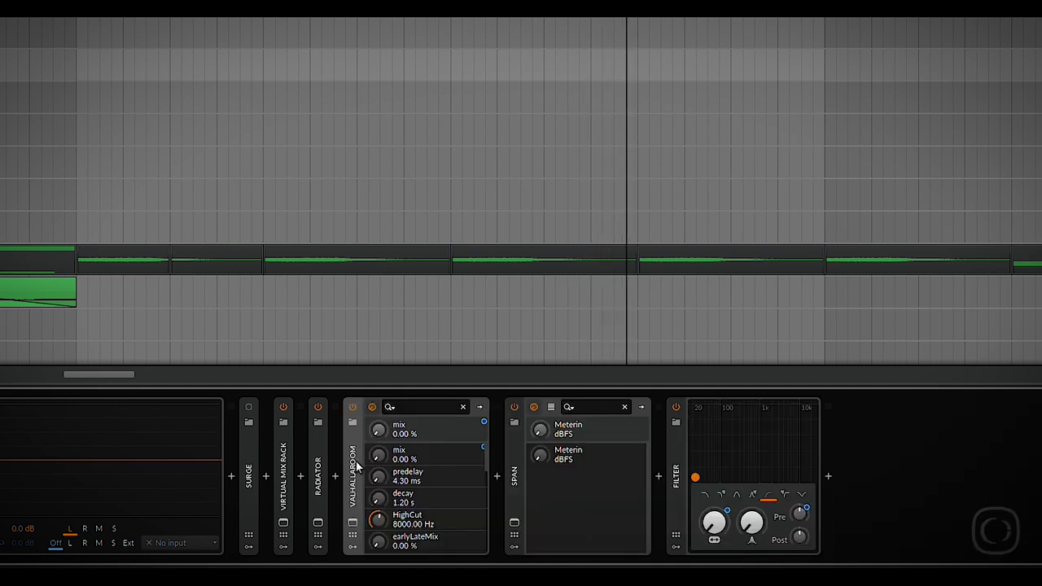
key("a")
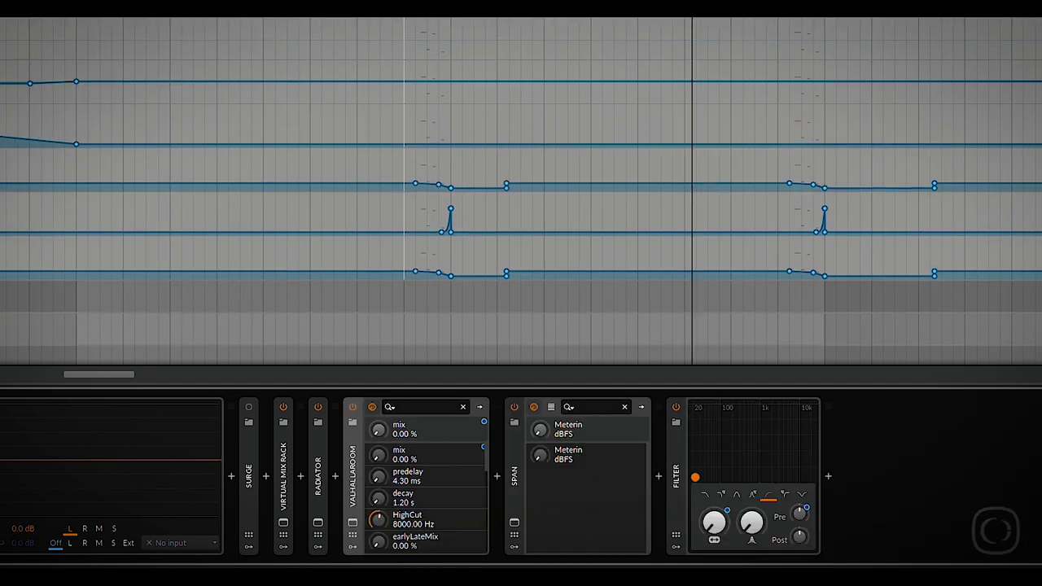
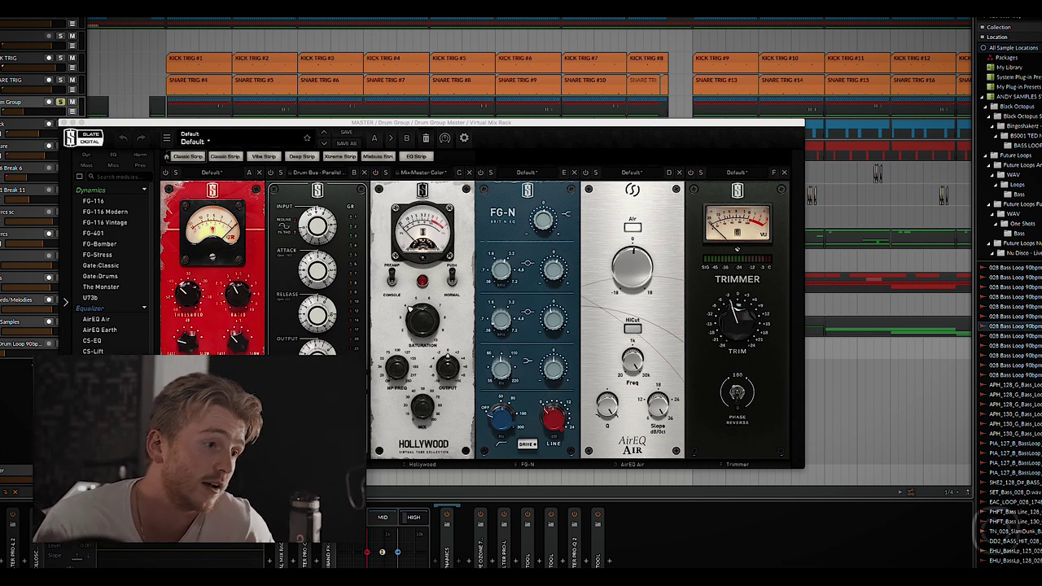
- Review the Drum Group's FabFilter Pro-C 2 and Virtual Mix Rack settings, closing Pro-C 2 and moving the rack window aside
key("super+w")
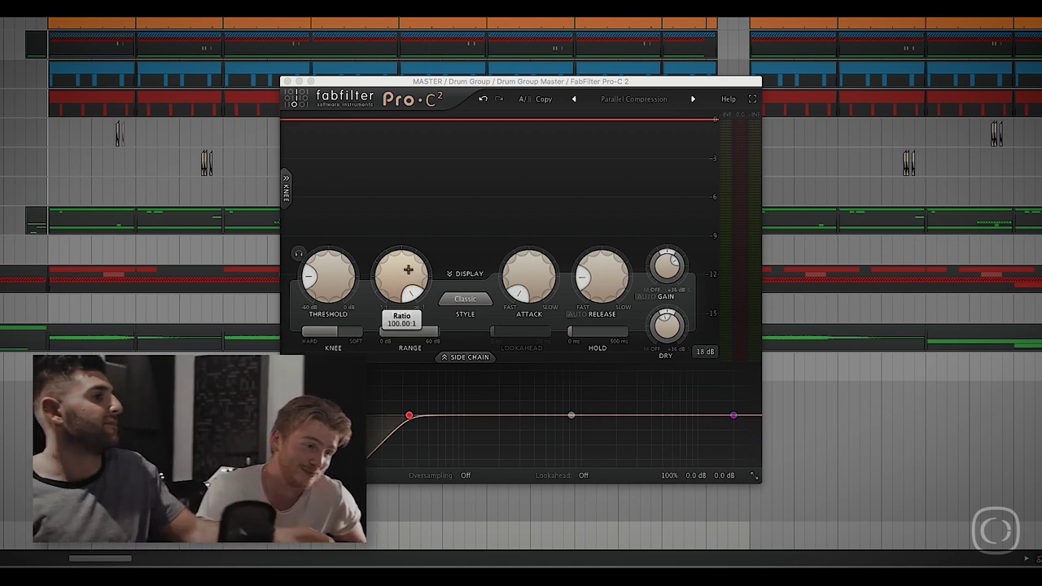
key("super+w")
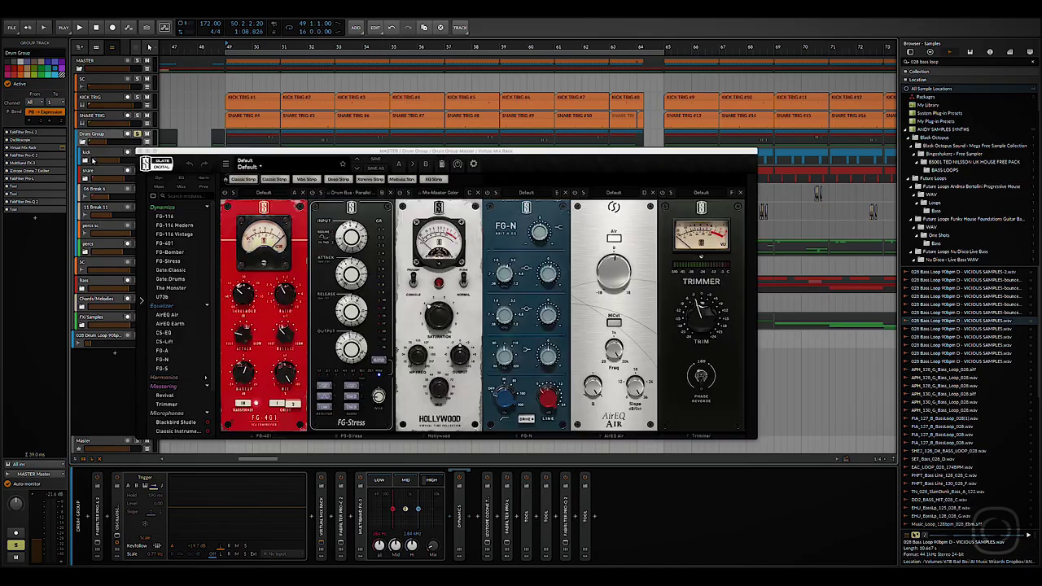
left_click_drag(376, 151, 529, 155)
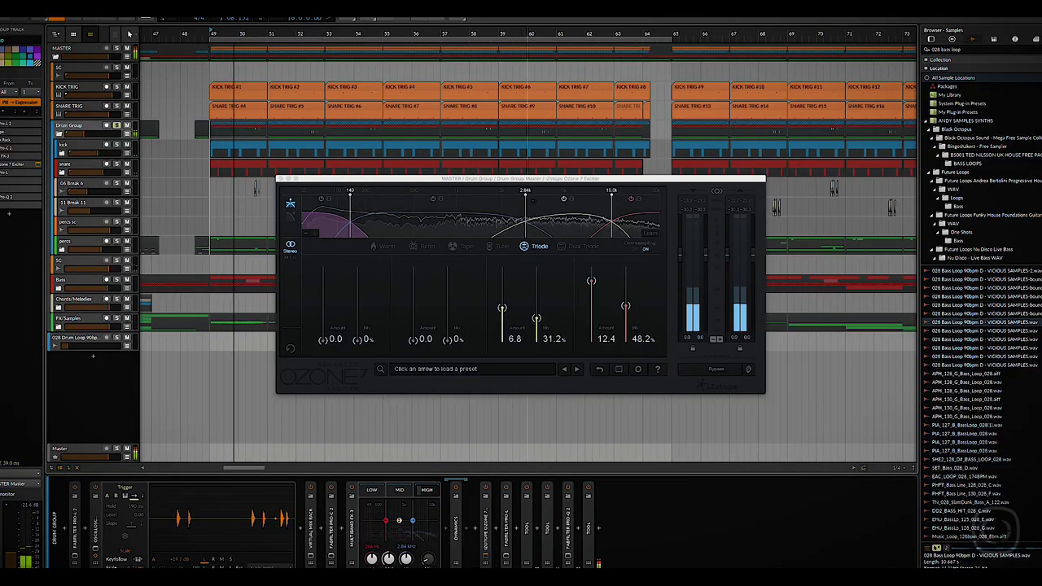
- Move the Drum Group's Ozone 7 Exciter window aside, close it, and access FabFilter Pro-L in the device list
left_click_drag(575, 180, 621, 182)
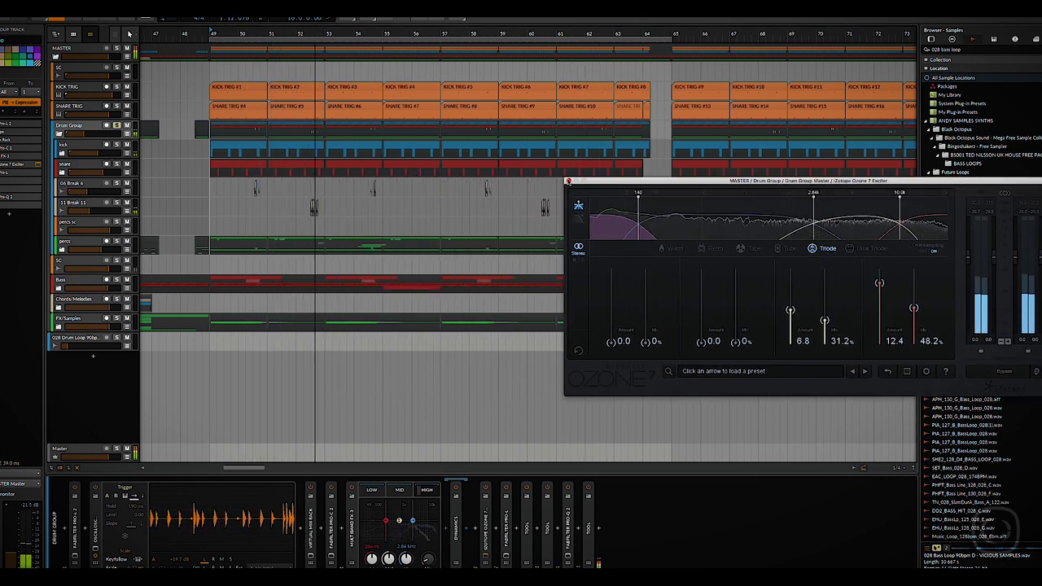
left_click(567, 180)
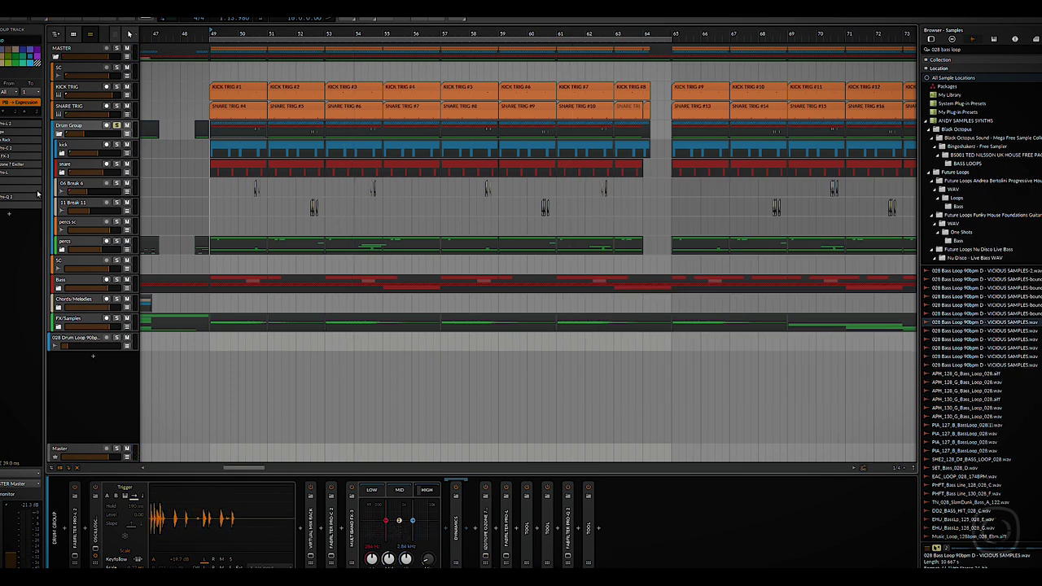
left_click(37, 173)
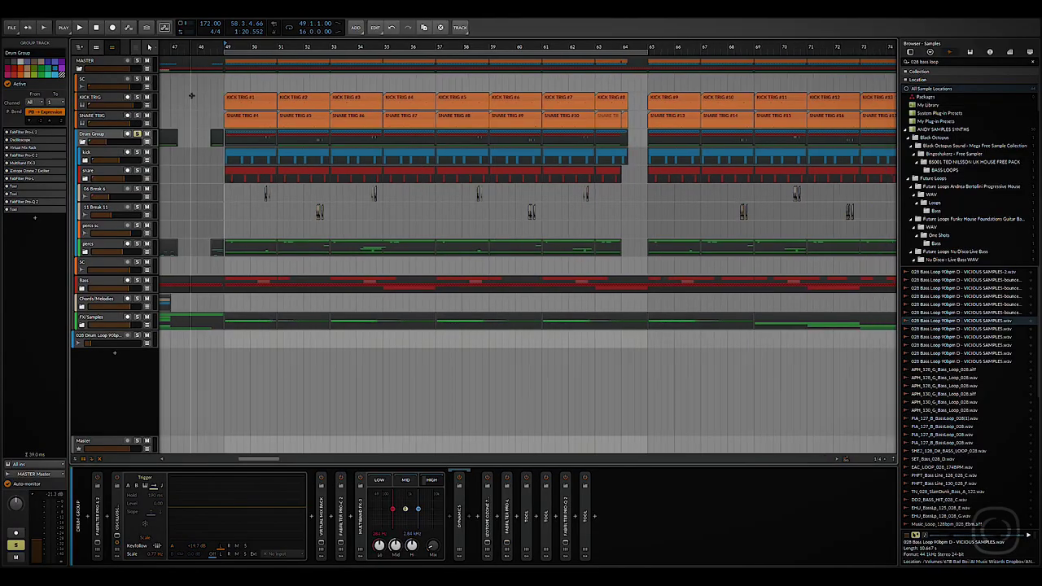
- Select the Master track and move the MASTER group's Virtual Mix Rack window aside to examine the mastering chain
scroll(190, 99, "down", 6)
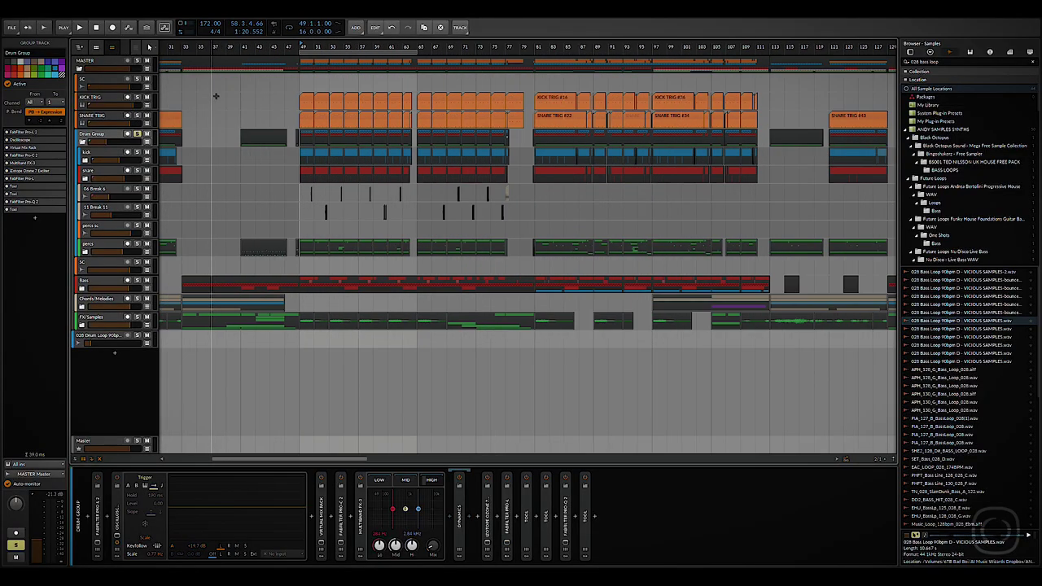
scroll(236, 96, "down", 2)
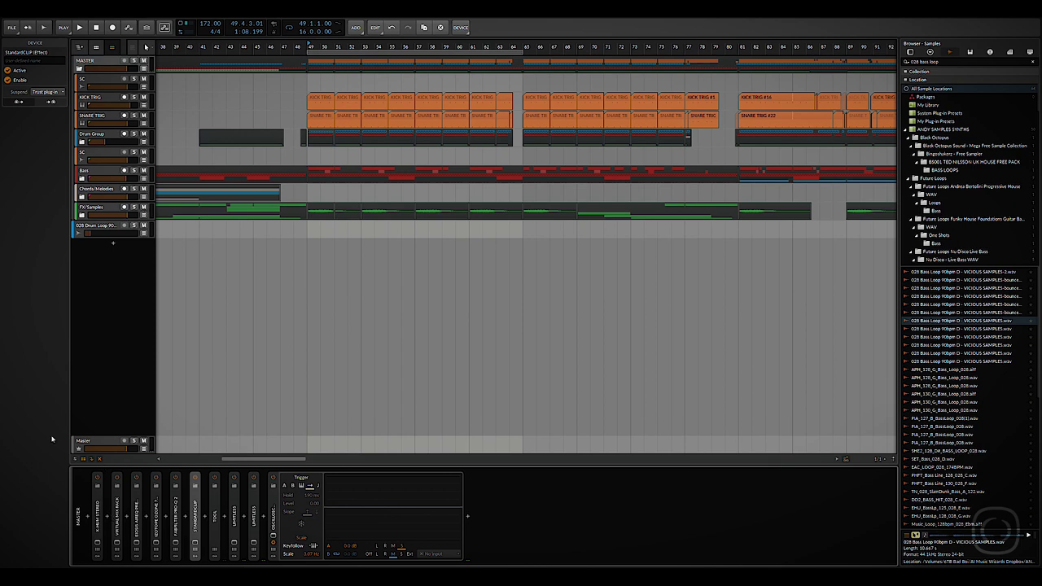
left_click(106, 442)
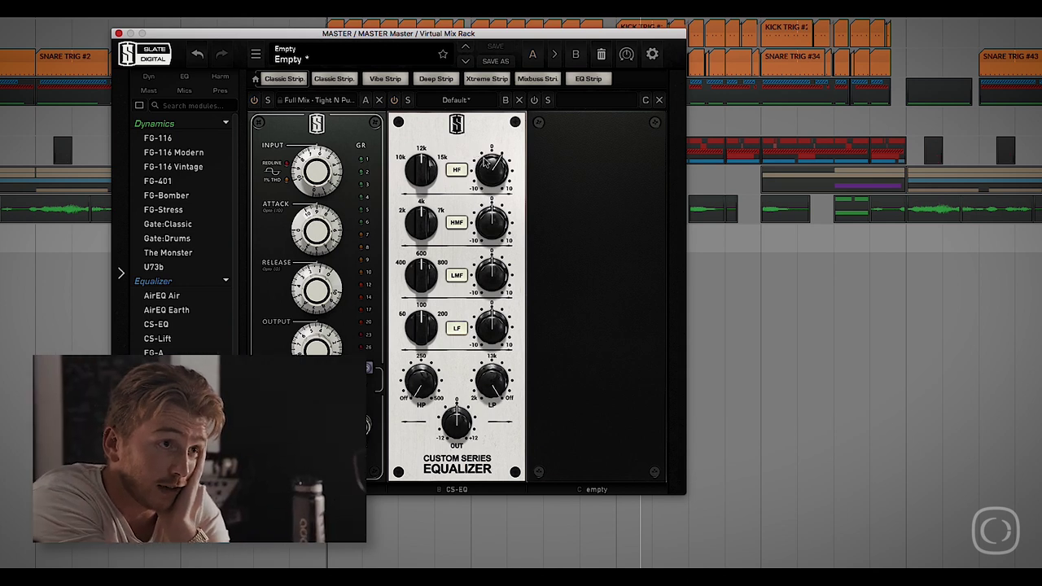
left_click_drag(320, 33, 560, 57)
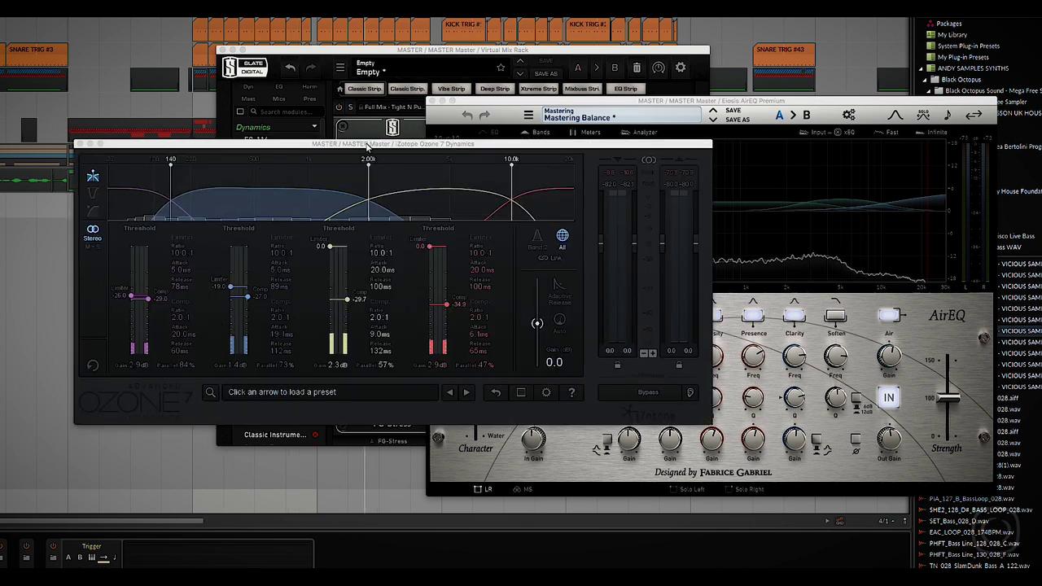
- Check the MASTER group's Ozone 7 Dynamics bands during playback with its window moved aside, and close the plug-in
left_click_drag(368, 145, 326, 138)
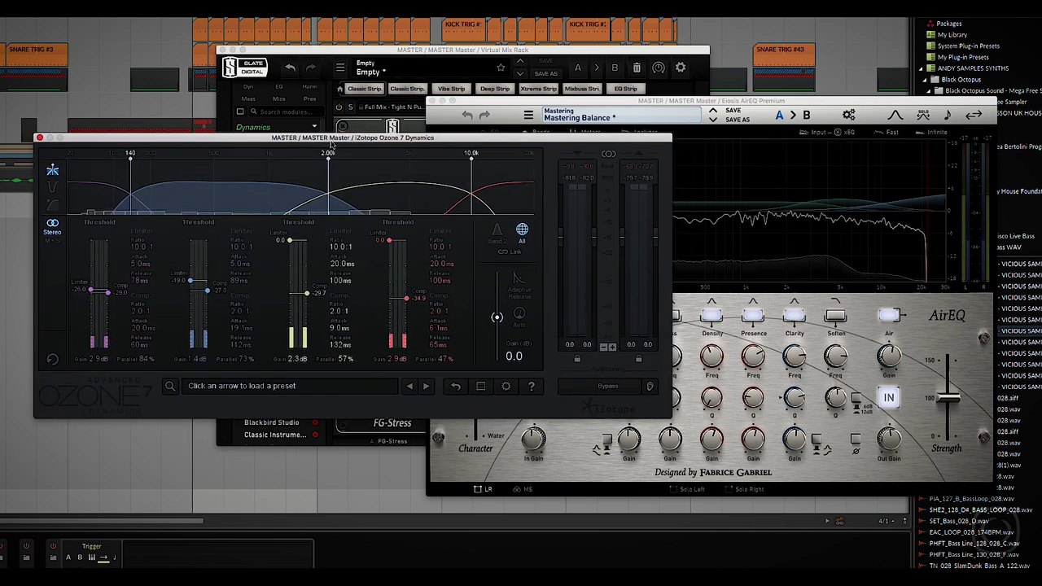
key("space")
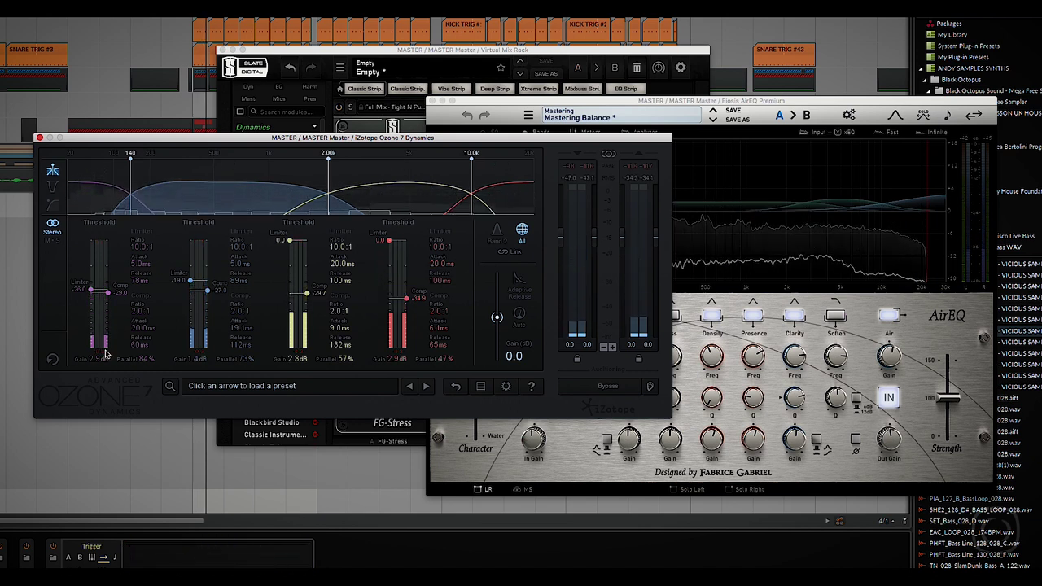
left_click(39, 138)
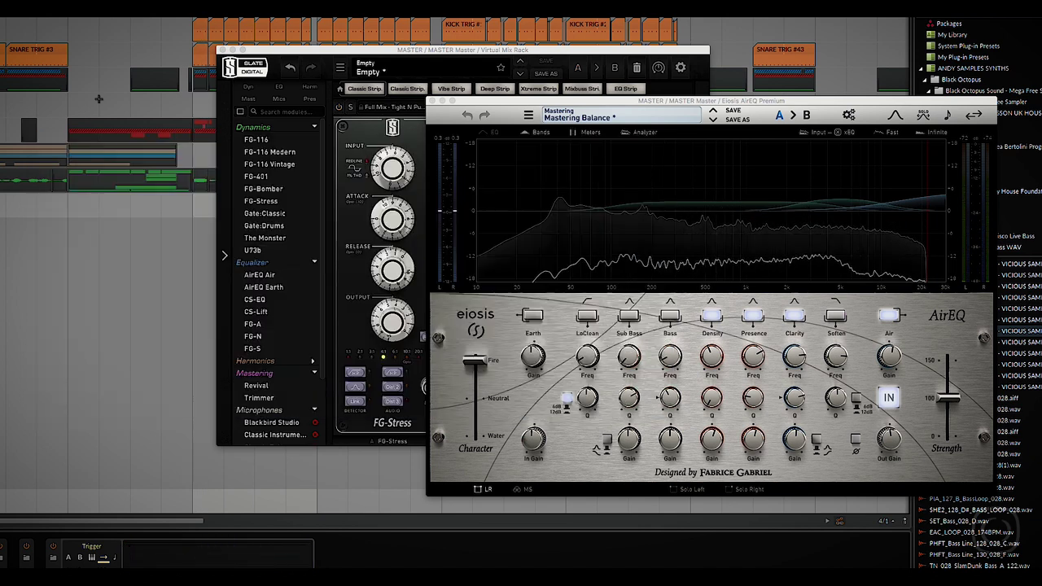